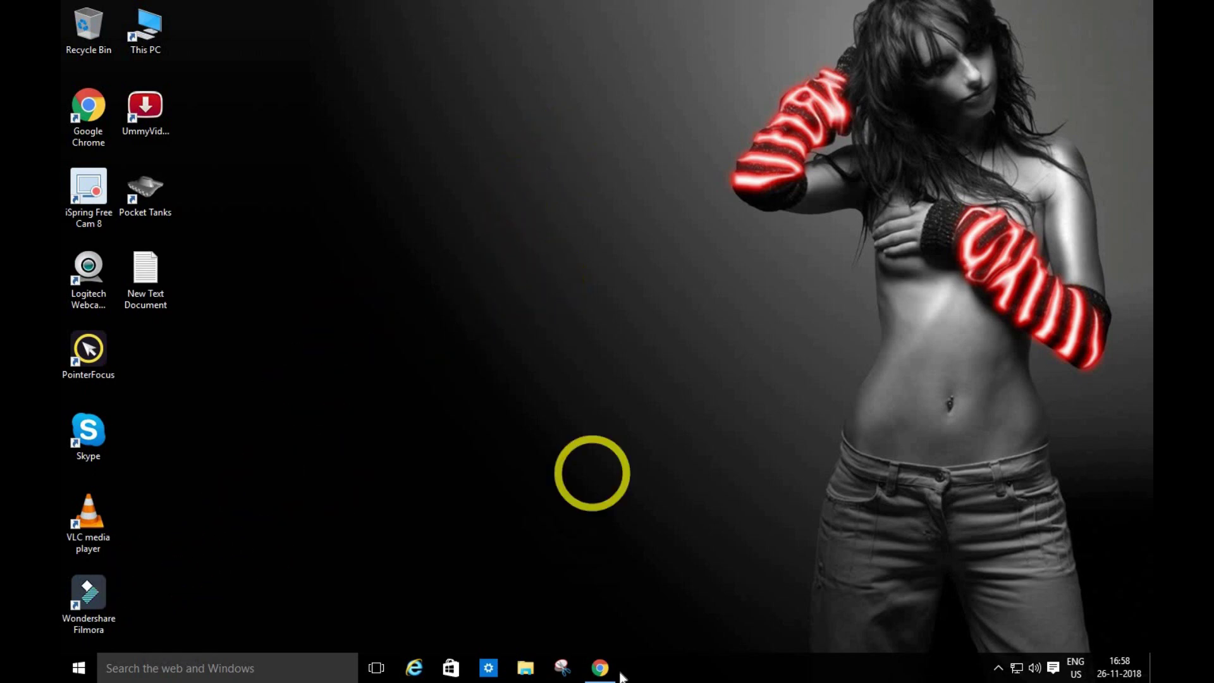
- Return to the desktop and launch Wondershare Filmora in Full Feature Mode with a new project
click(599, 667)
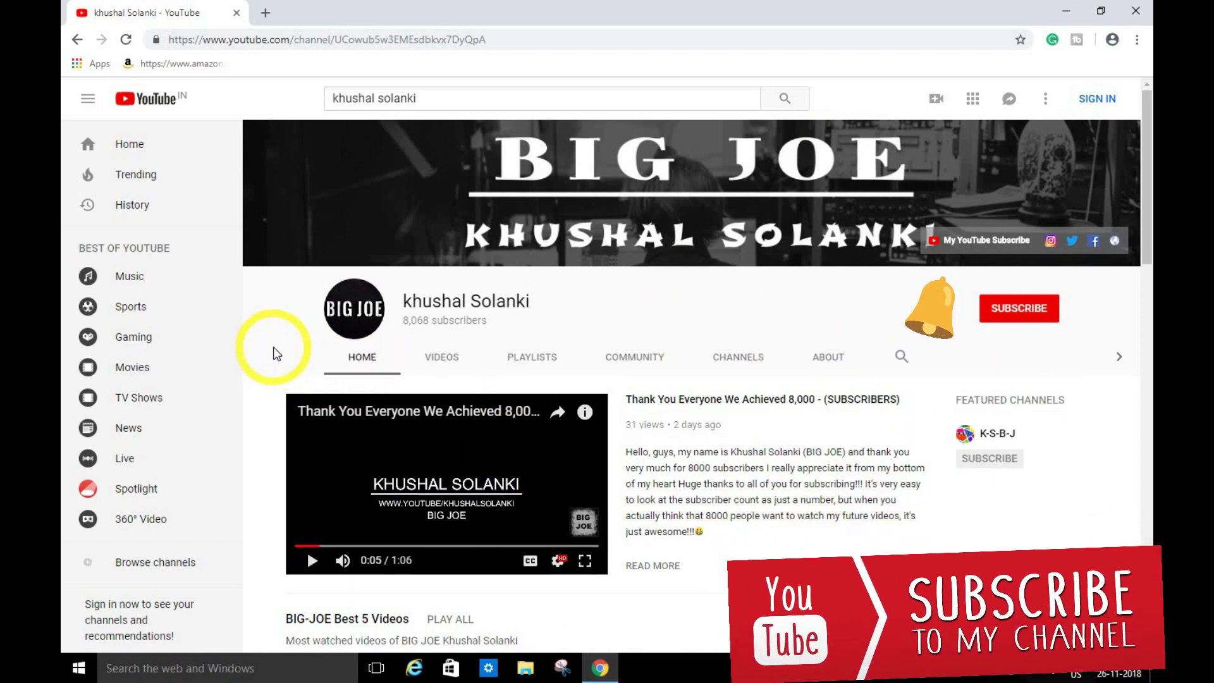
click(1064, 11)
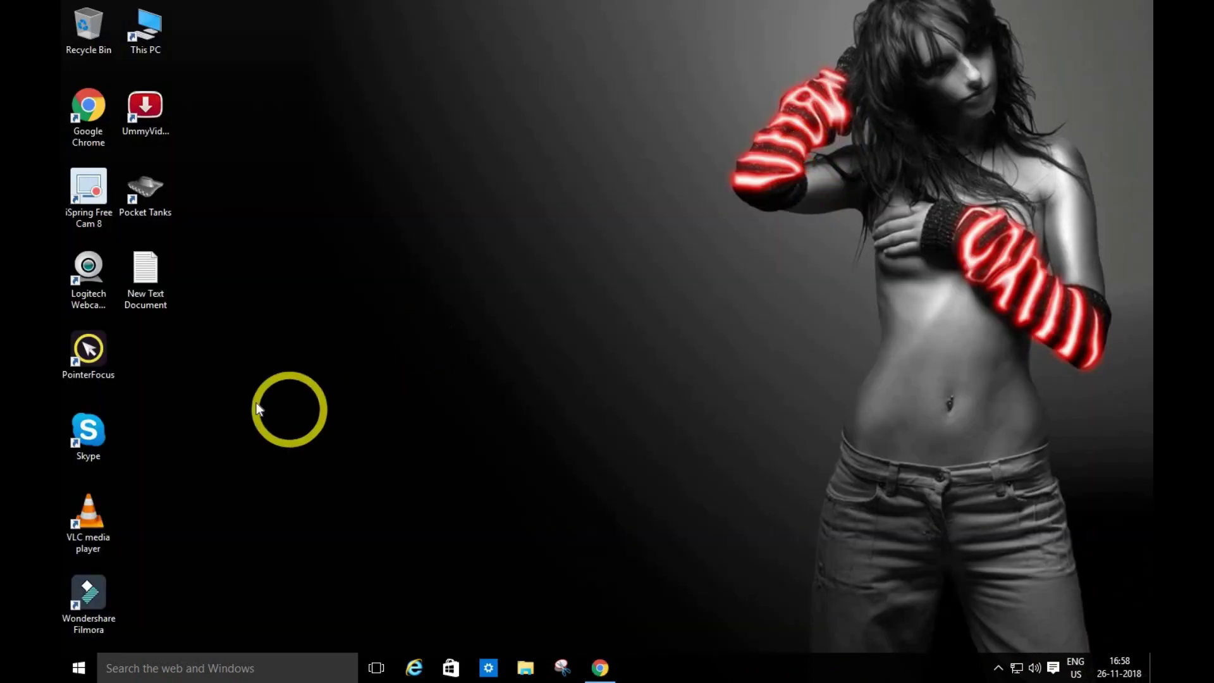
click(103, 586)
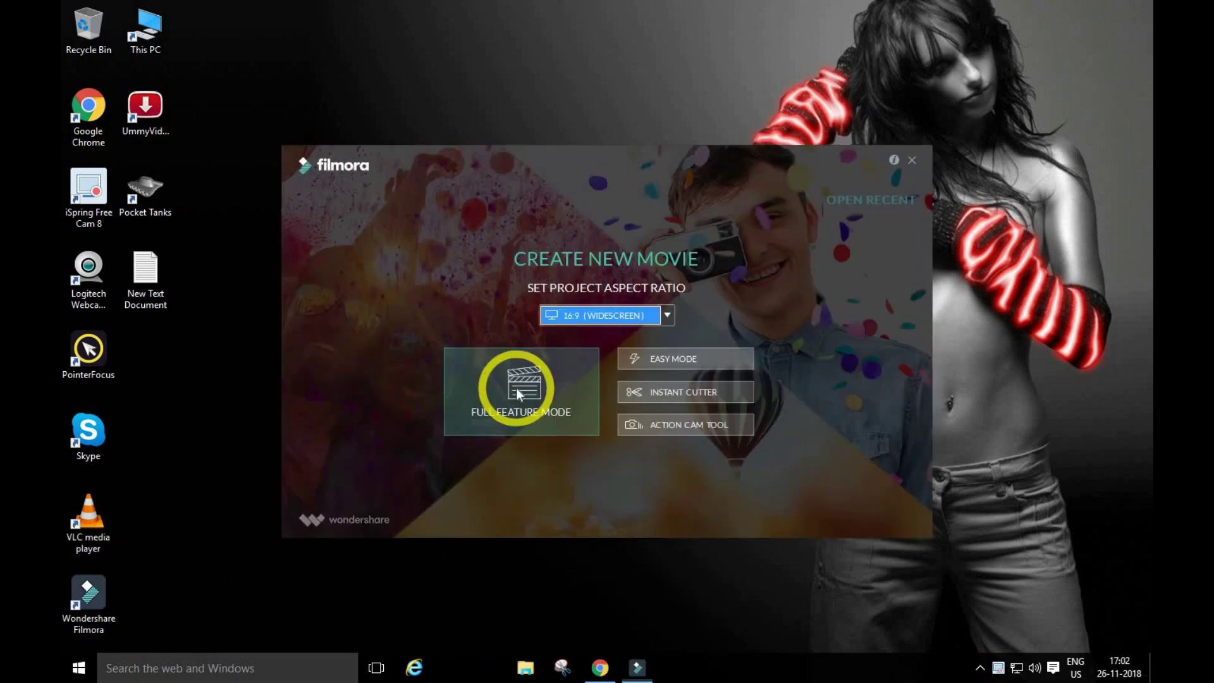
click(518, 391)
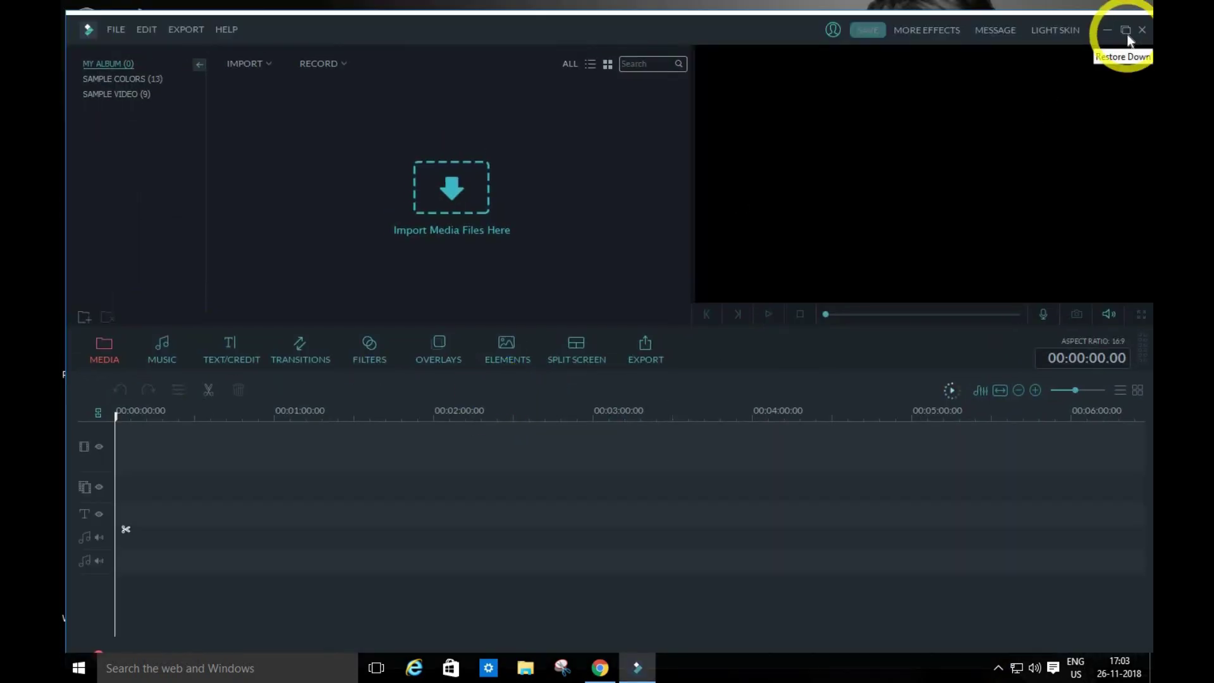
- Restore the editor window down and then maximize it to fill the screen
click(1127, 34)
click(1075, 59)
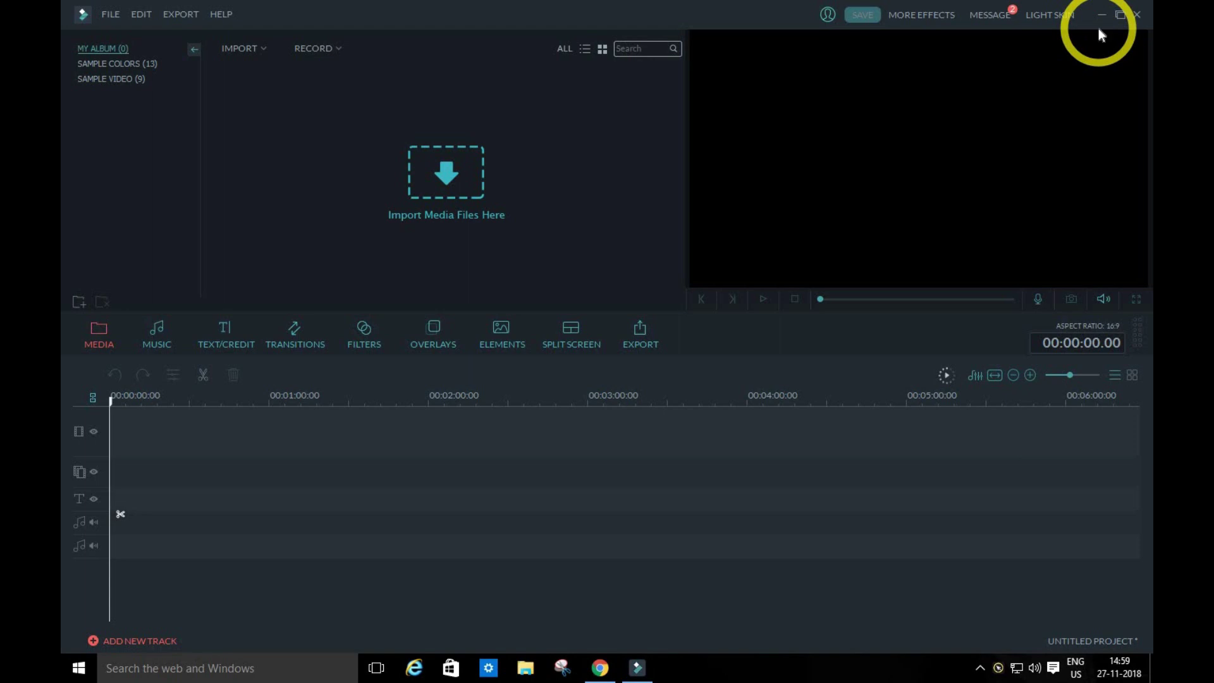
- Show MORE EFFECTS, maximize the Effects Store and scroll to the Free Goods section
click(930, 16)
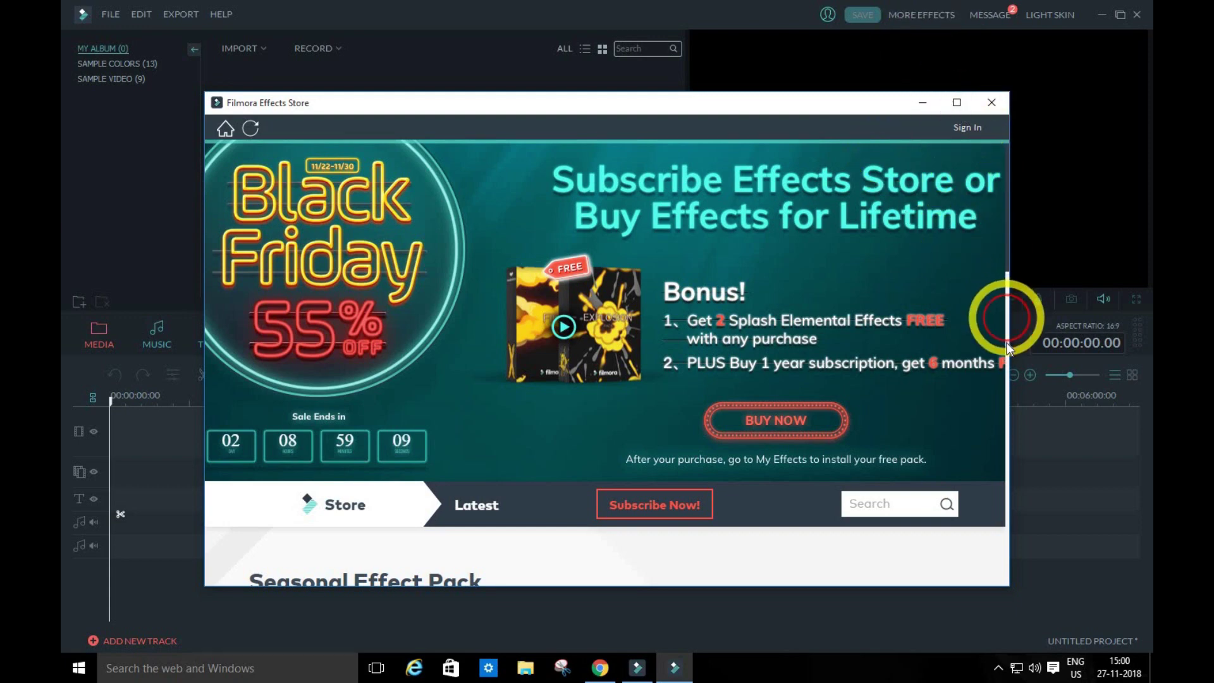
scroll(949, 190, down, 5)
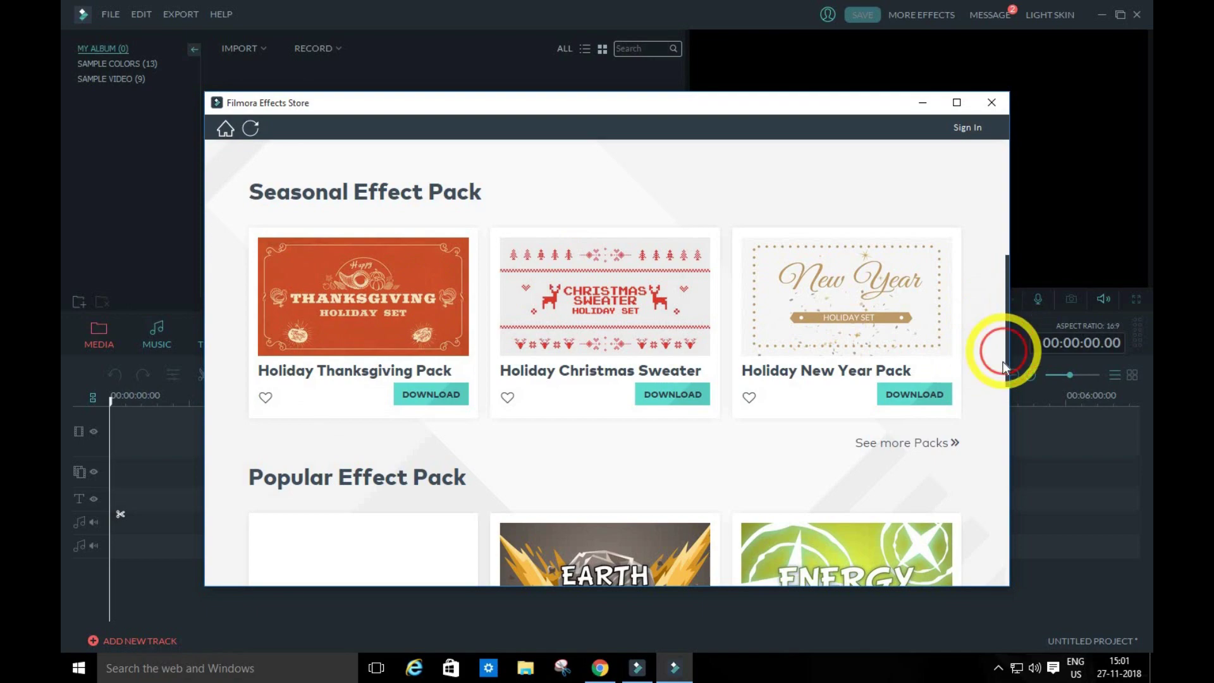
drag(1004, 337, 1014, 438)
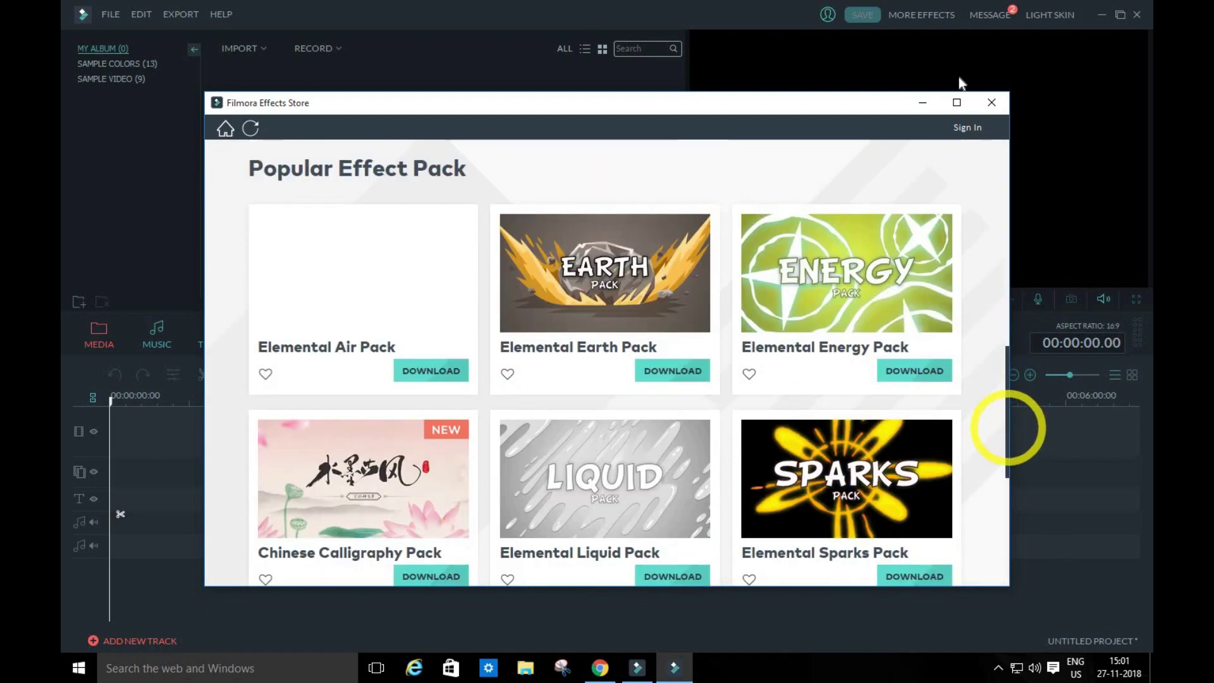
click(957, 105)
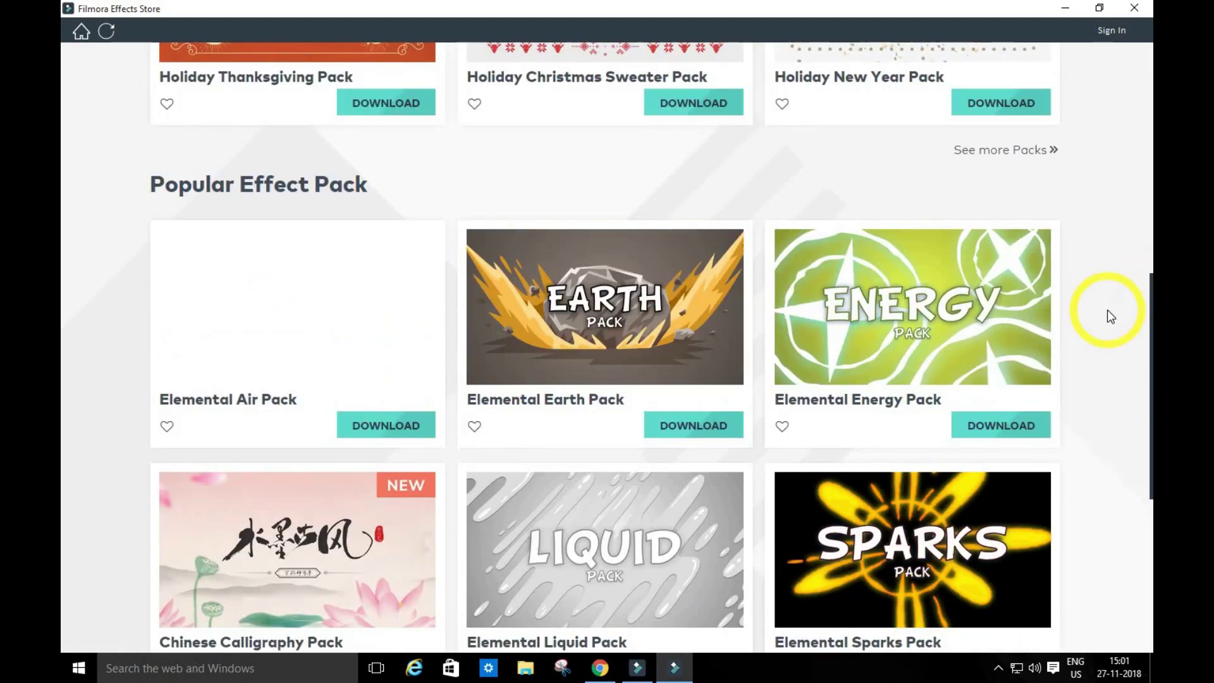
scroll(1106, 311, up, 10)
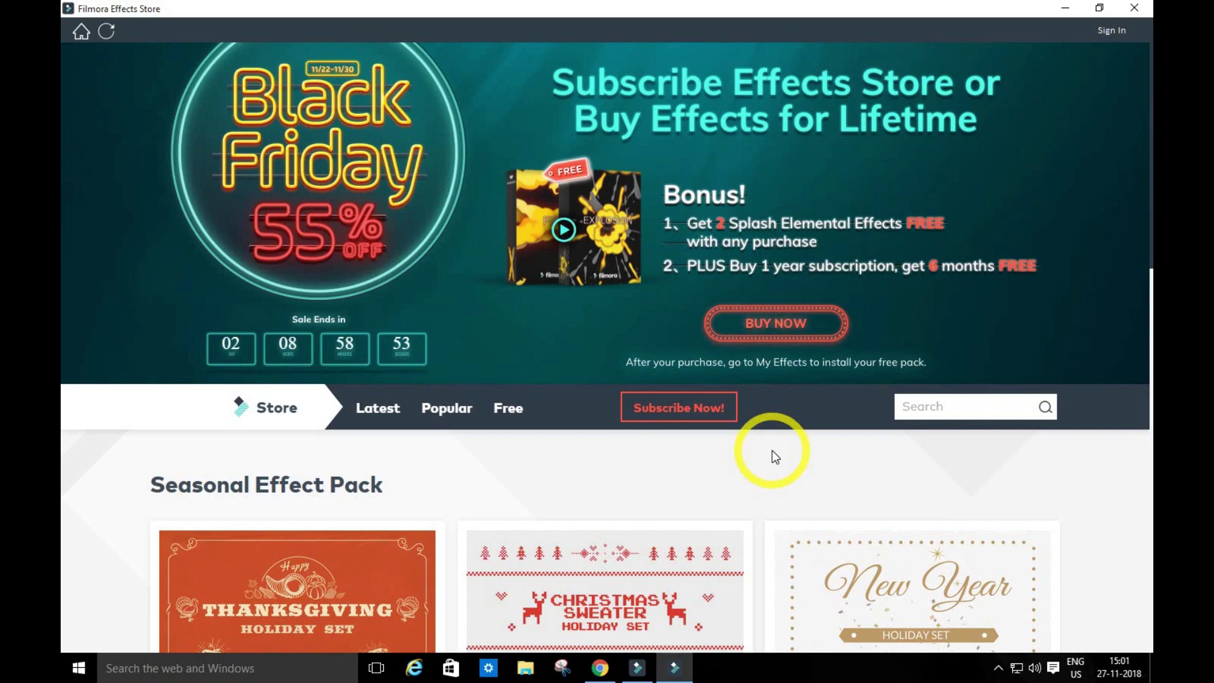
scroll(772, 451, down, 4)
scroll(772, 451, down, 2)
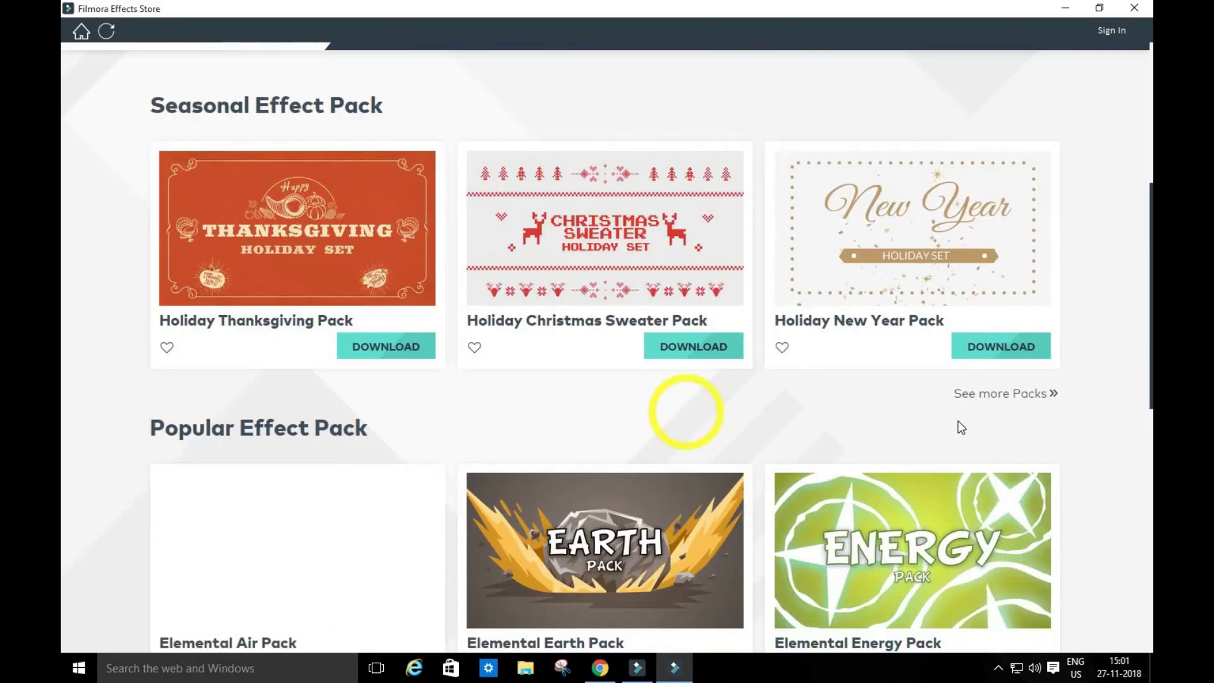
click(1147, 465)
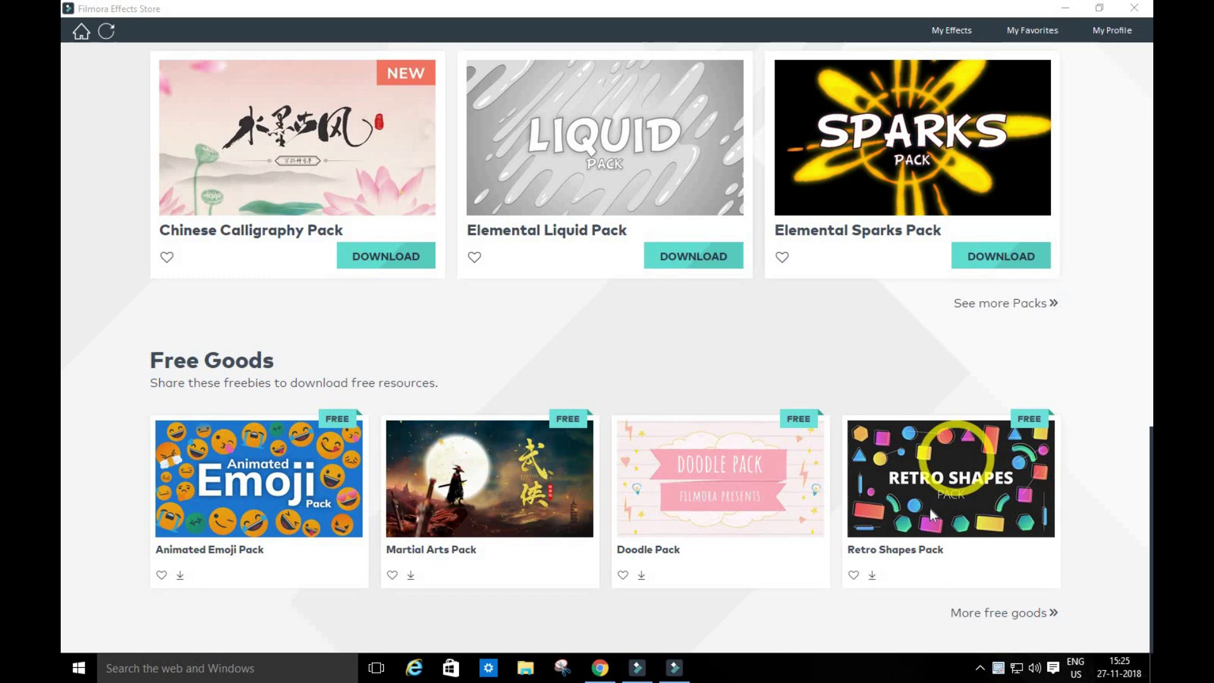
- Go to the Animated Emoji Pack detail page and request Download Now
click(310, 479)
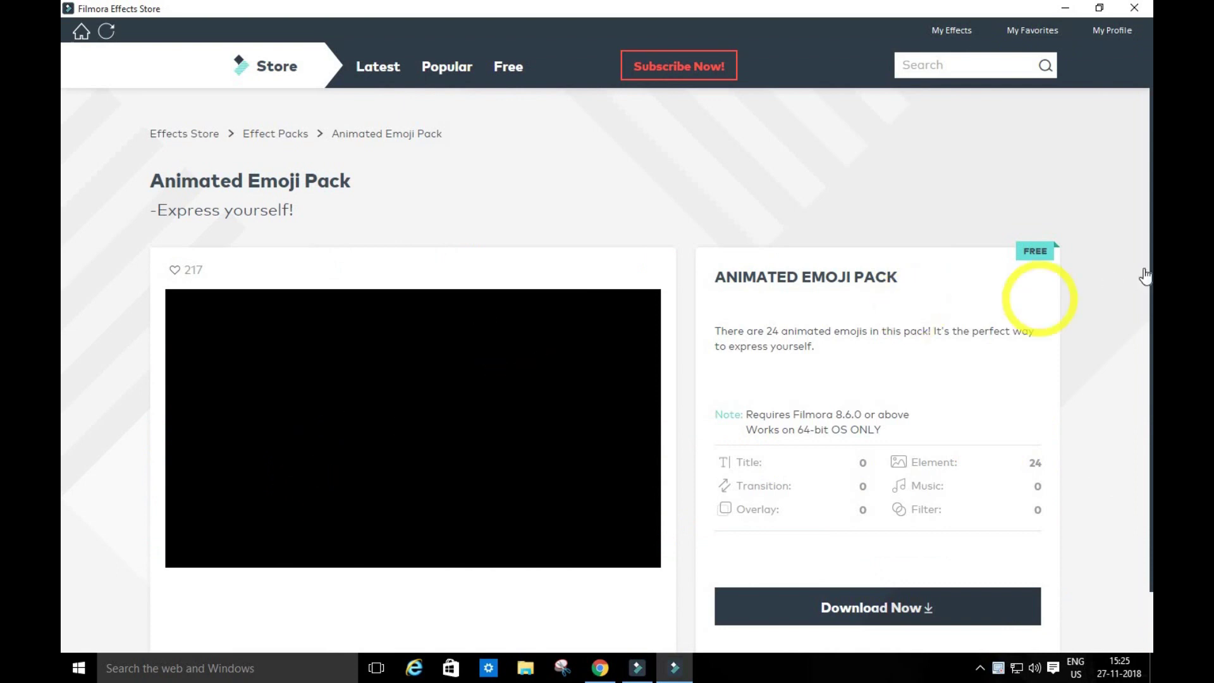
drag(1148, 280, 1148, 304)
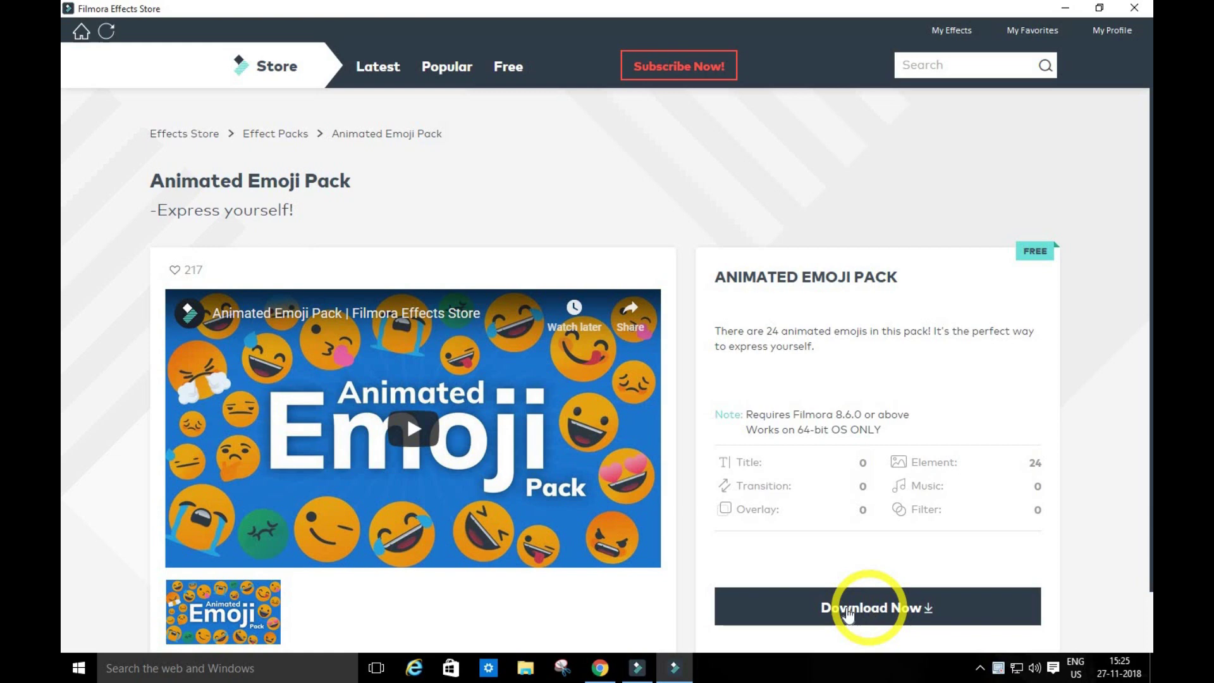
scroll(1143, 295, down, 1)
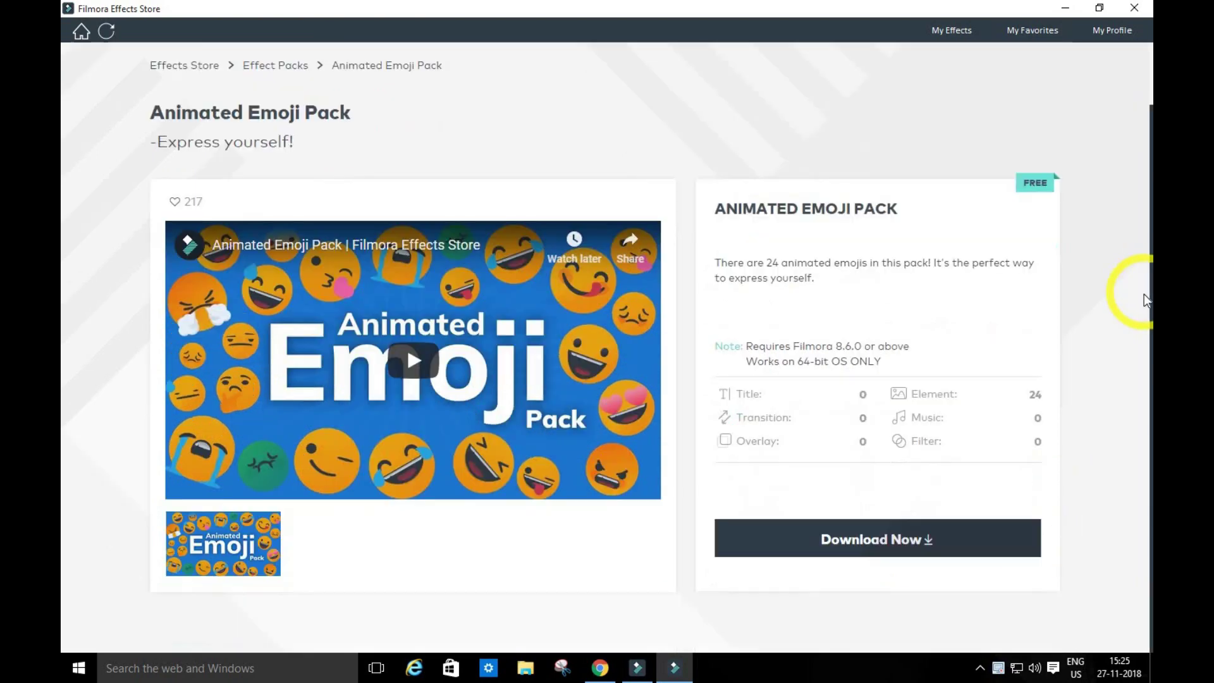
click(852, 548)
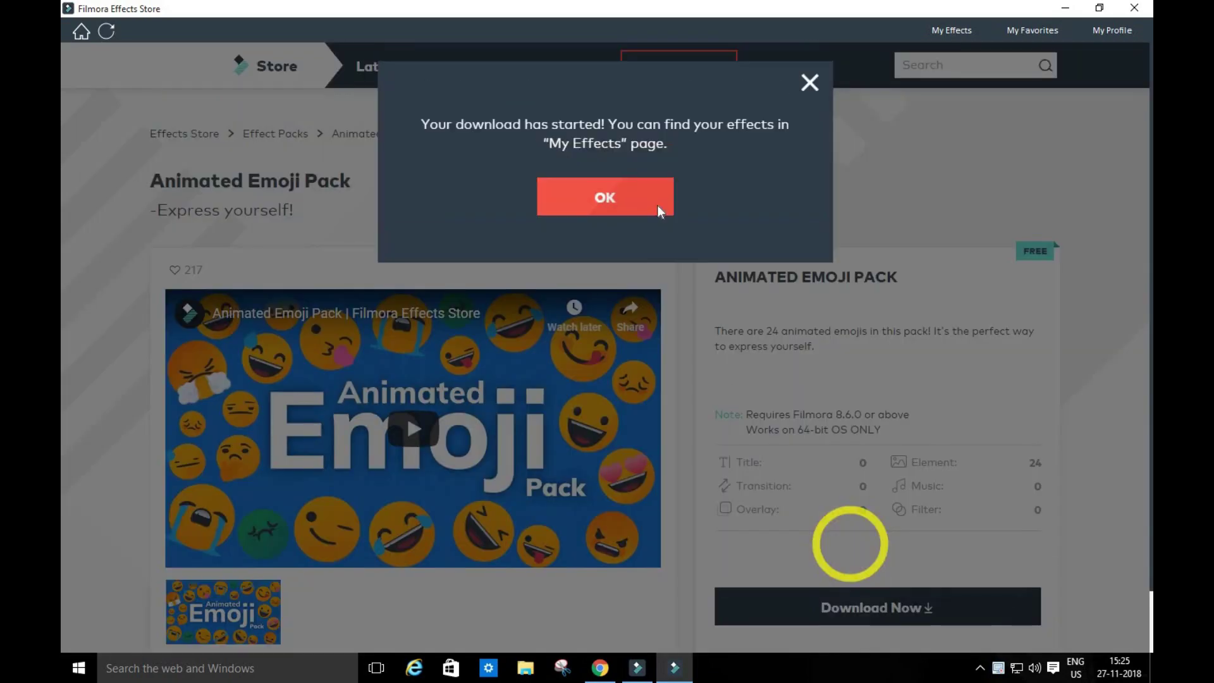
click(637, 211)
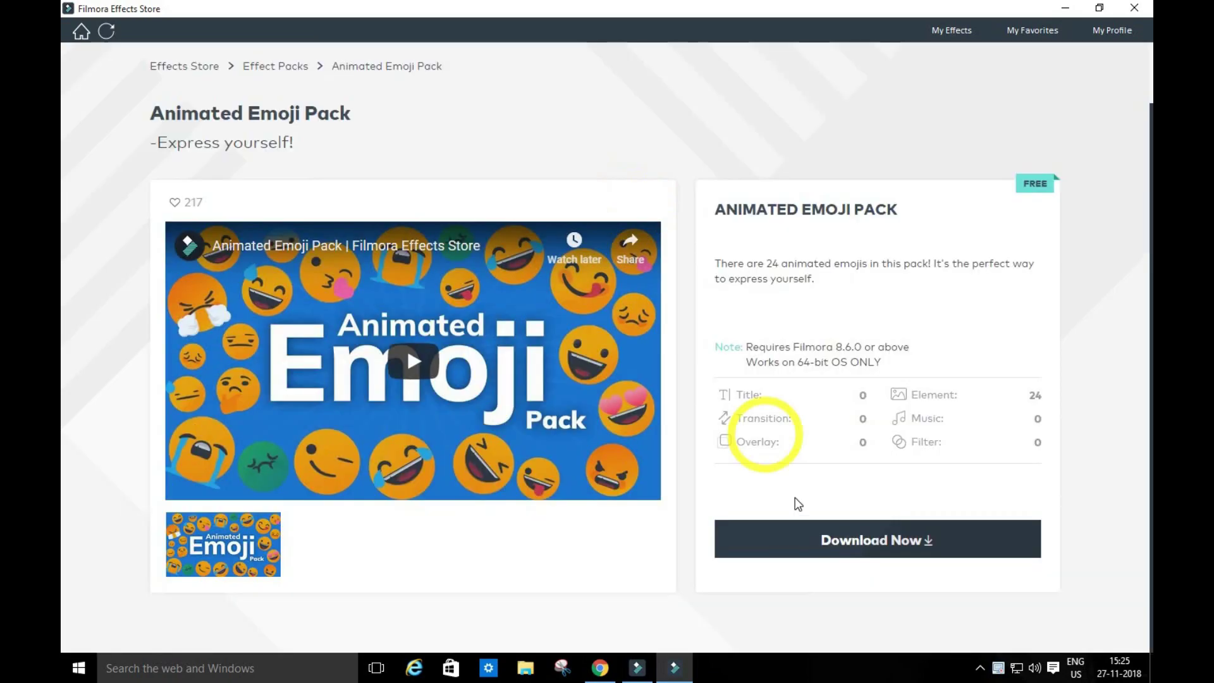
click(811, 546)
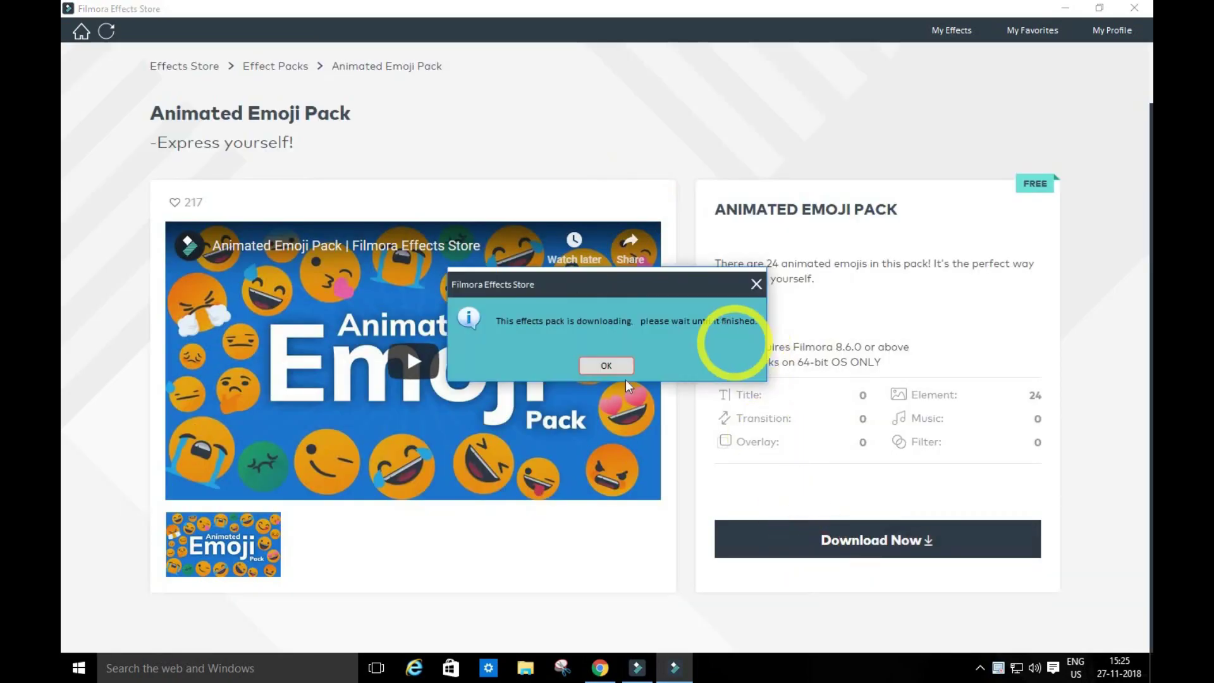
- Dismiss the please-wait notice, retry the download and acknowledge 'Your download has started'
click(605, 366)
click(844, 569)
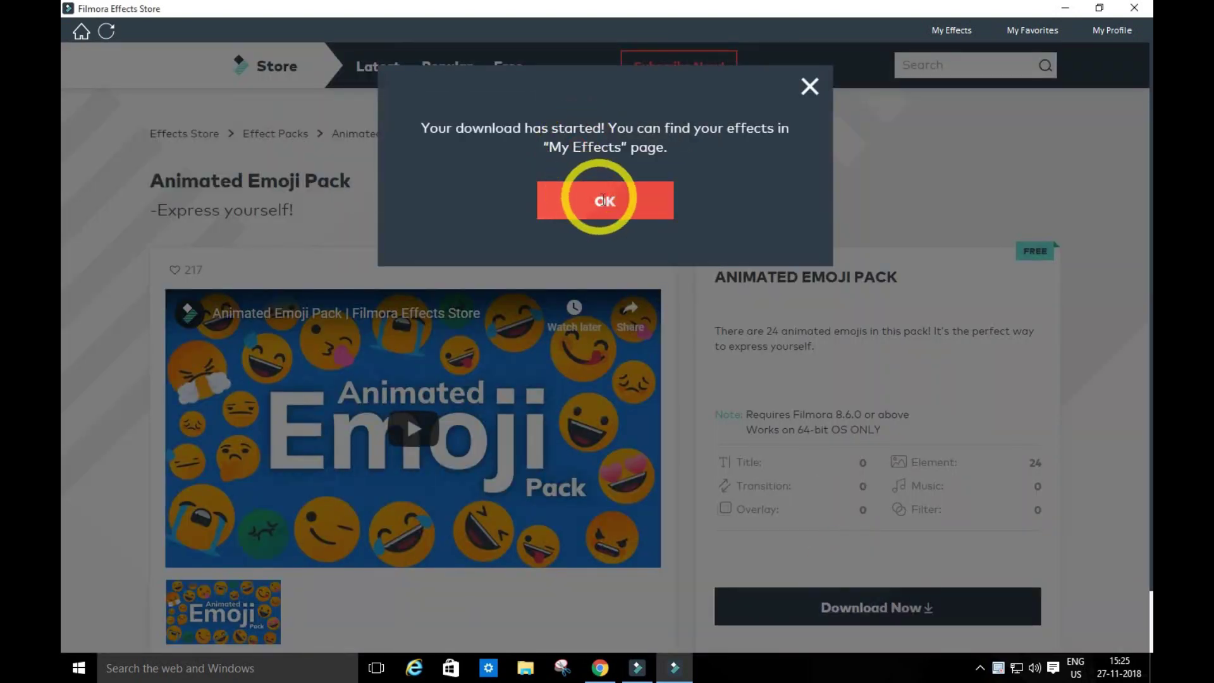
click(605, 201)
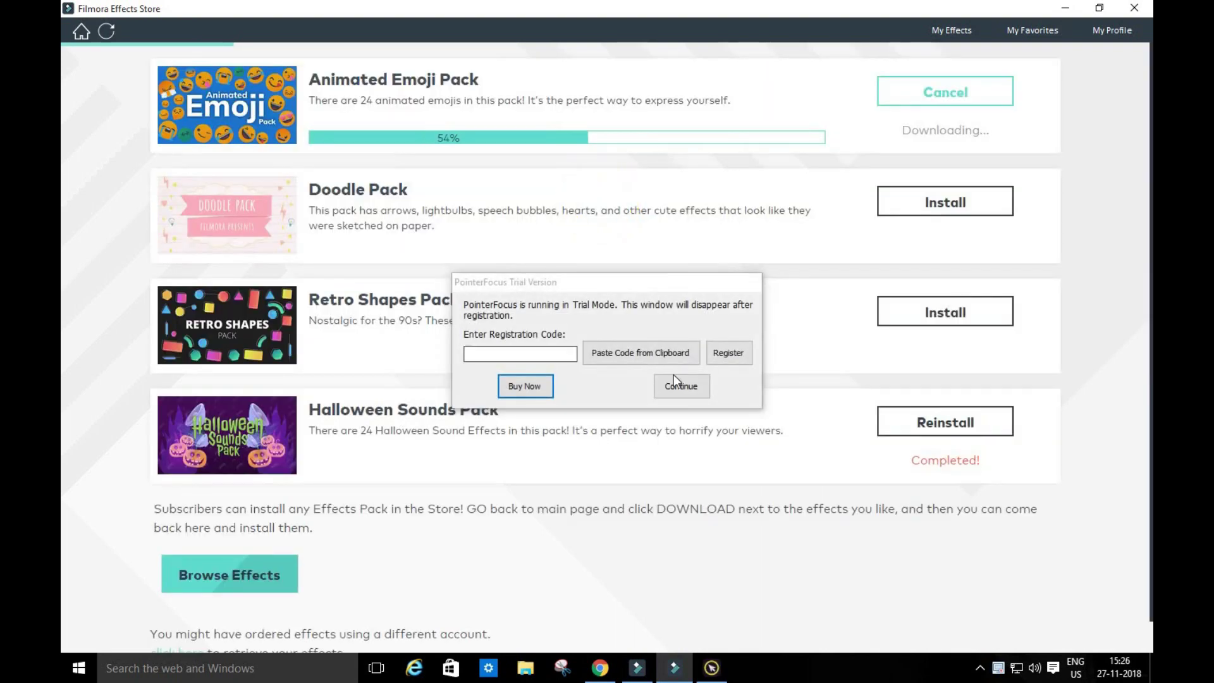
- Wait on My Effects until Animated Emoji Pack shows Completed, then close the Effects Store
click(681, 386)
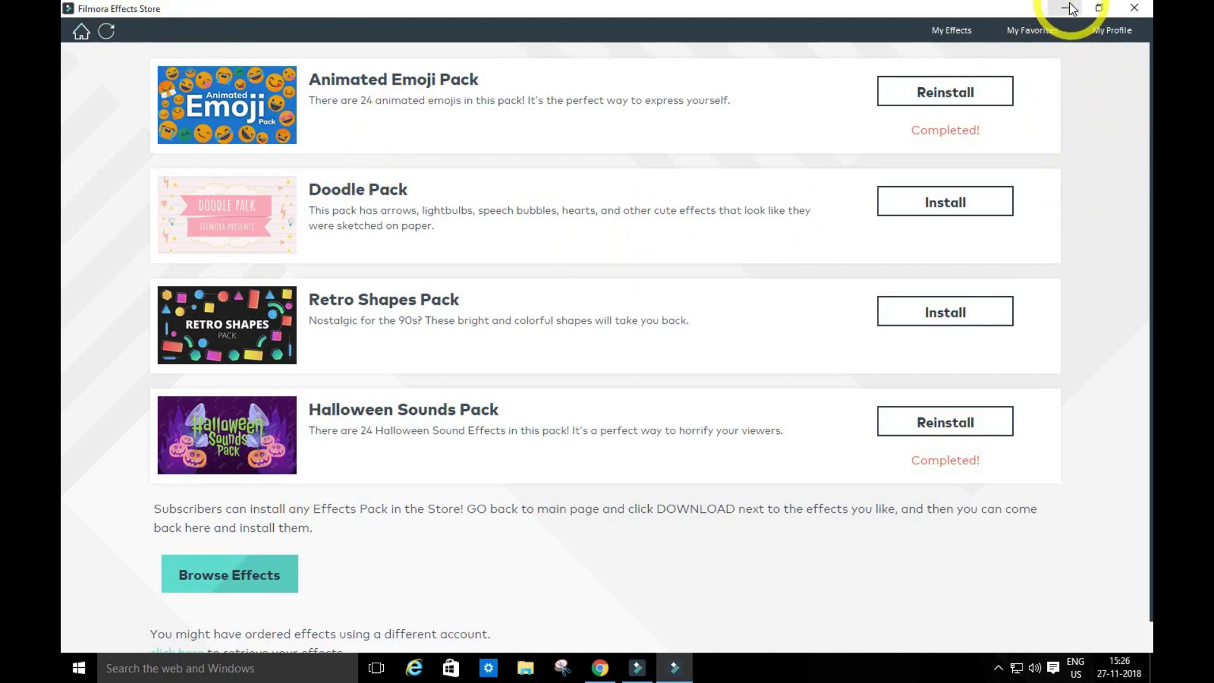
click(1134, 9)
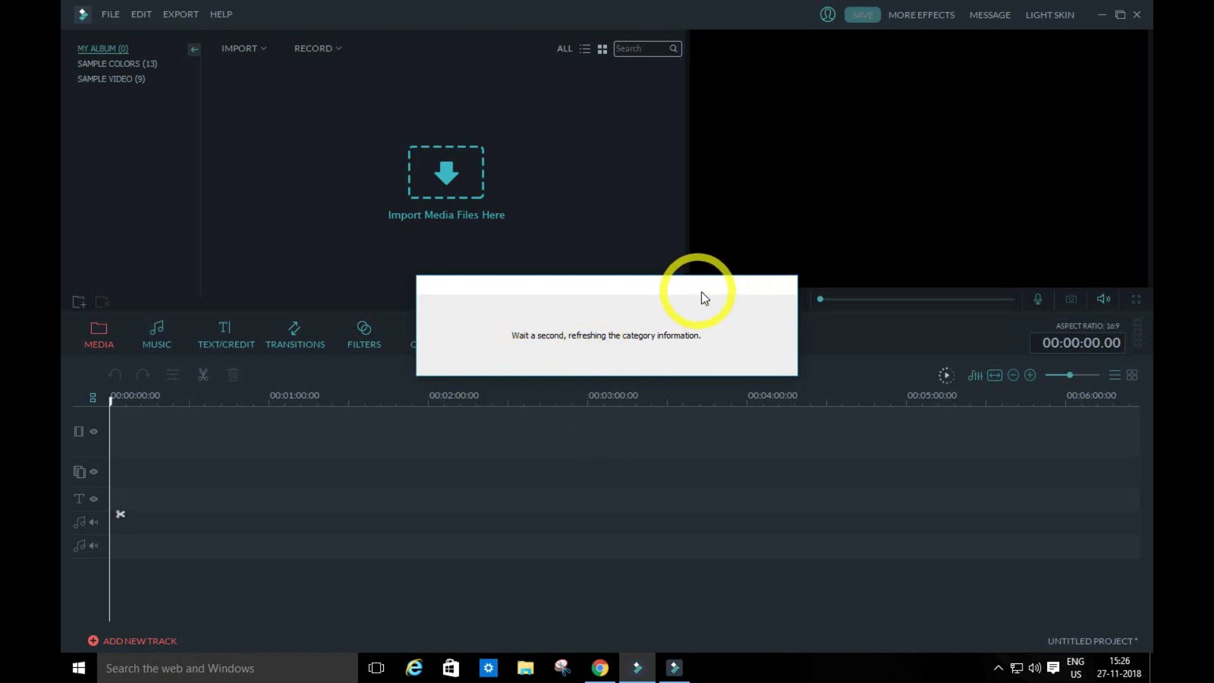
- Move the 'refreshing the category information' notice aside, off the editing tabs, until it clears
drag(701, 292, 752, 332)
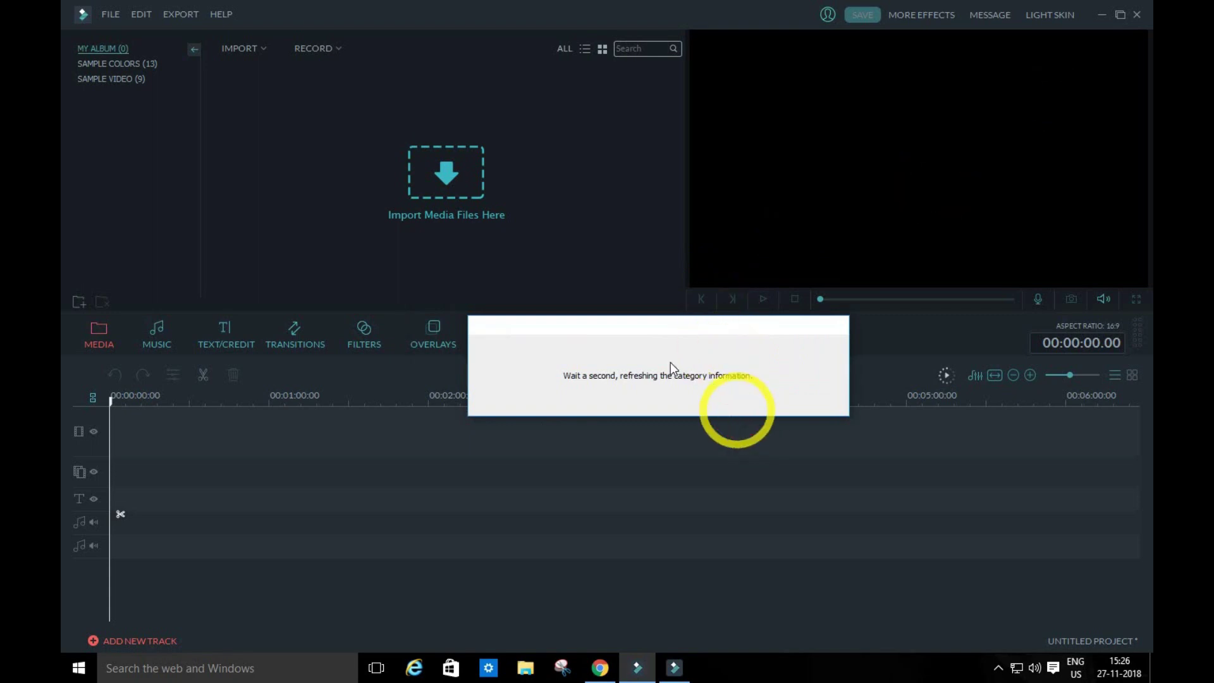
drag(631, 331, 513, 367)
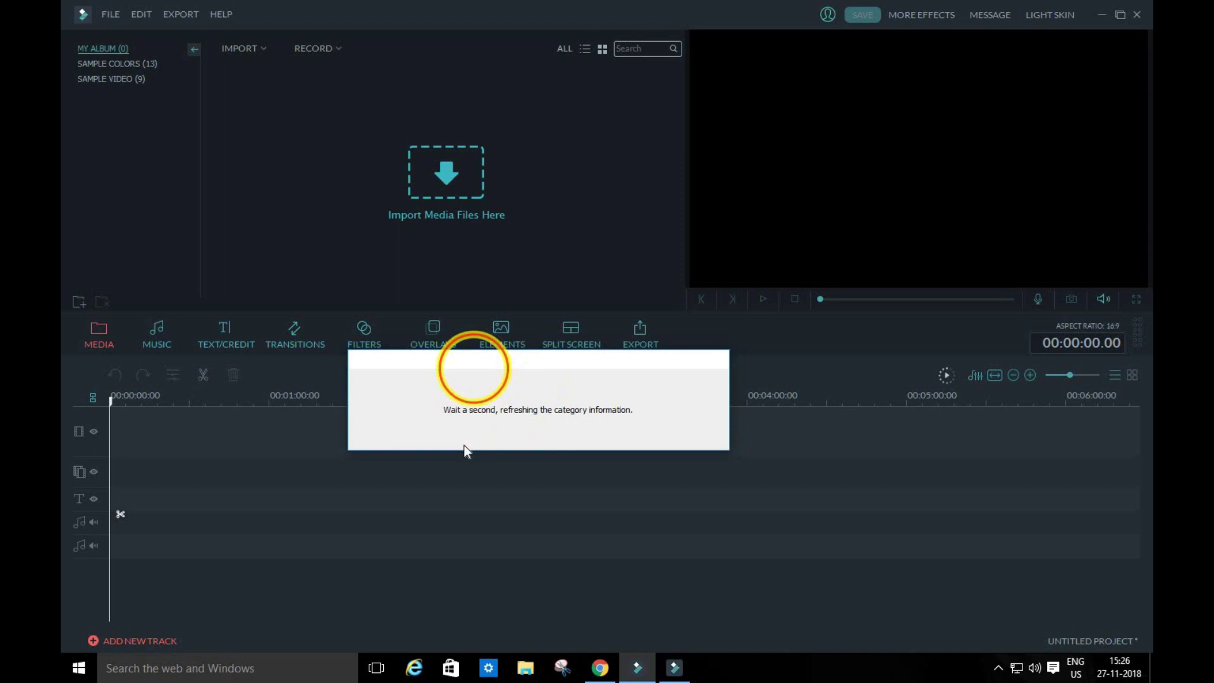
drag(532, 356, 514, 445)
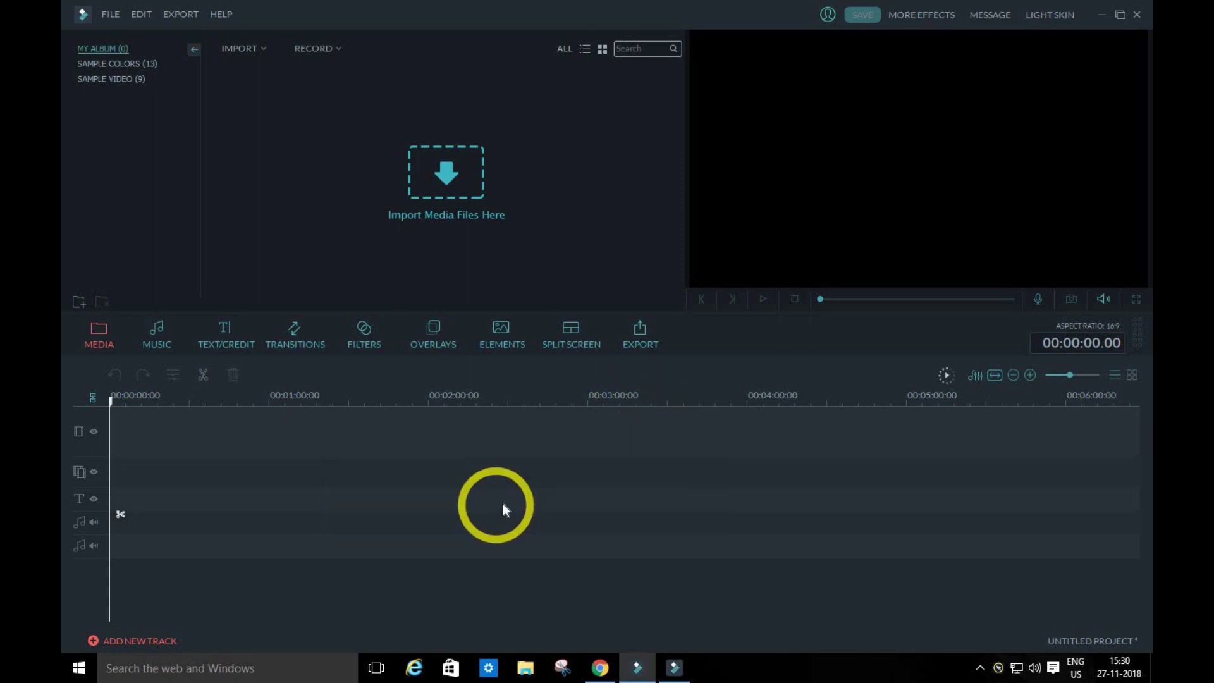
- Show the TEXT/CREDIT library's Creative Media category listing the Retro Shapes Pack templates
click(241, 346)
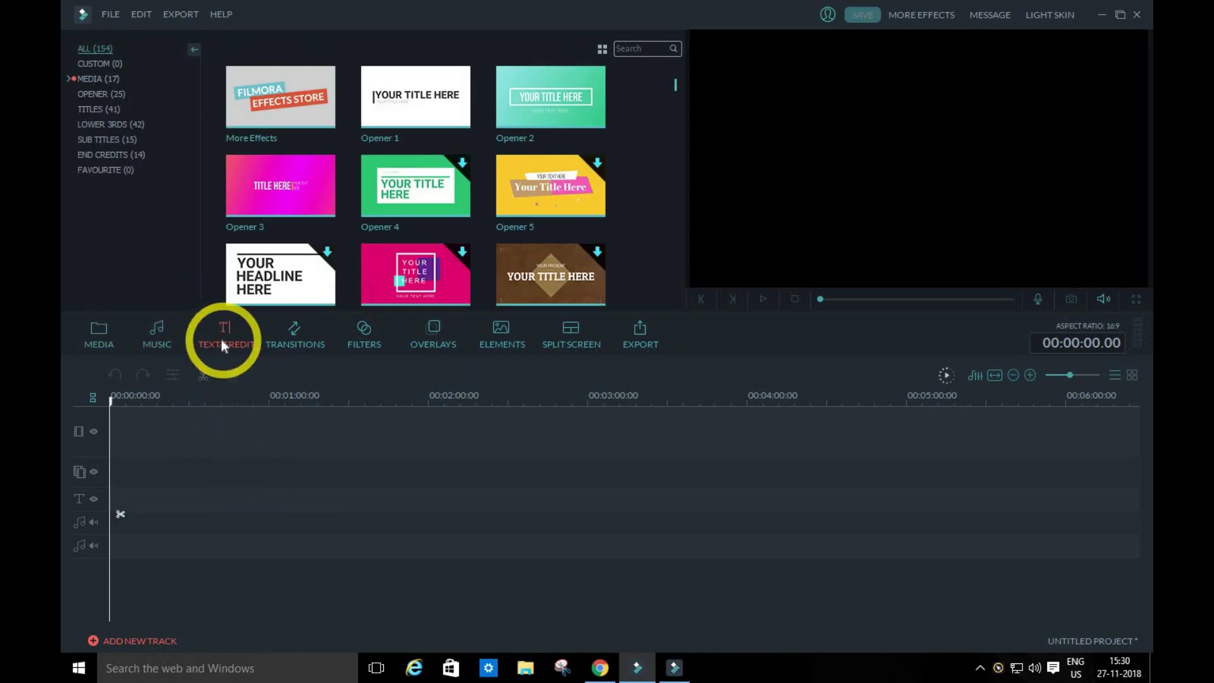
click(74, 79)
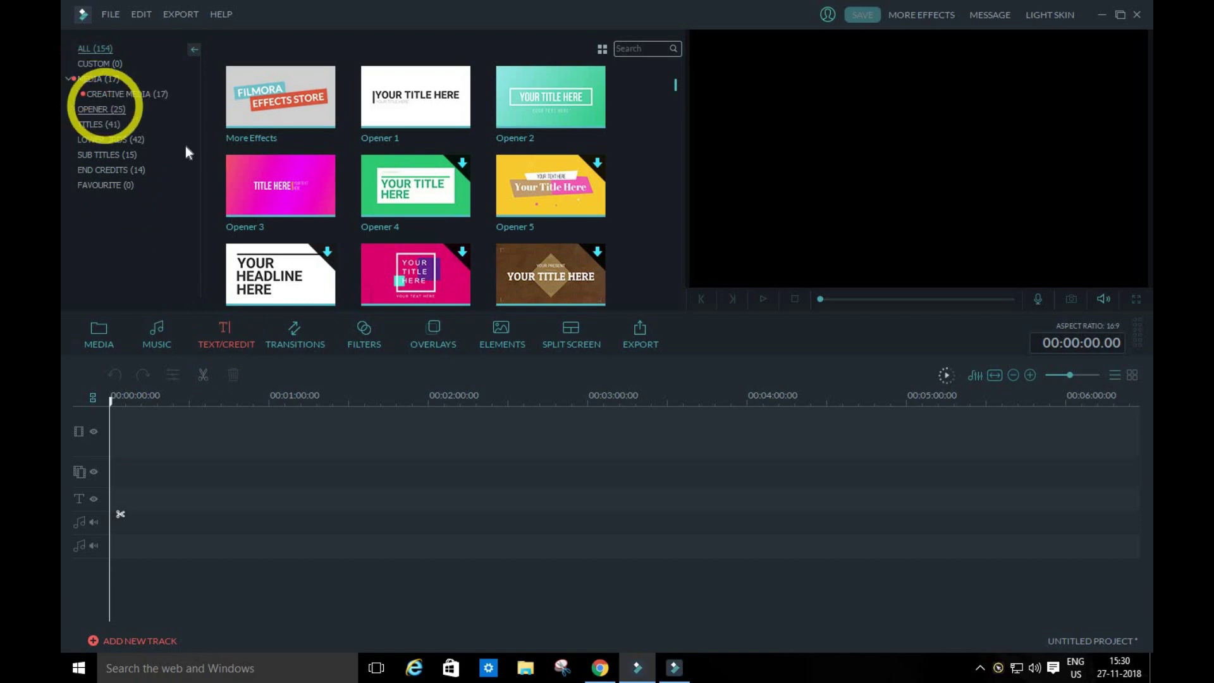
click(115, 93)
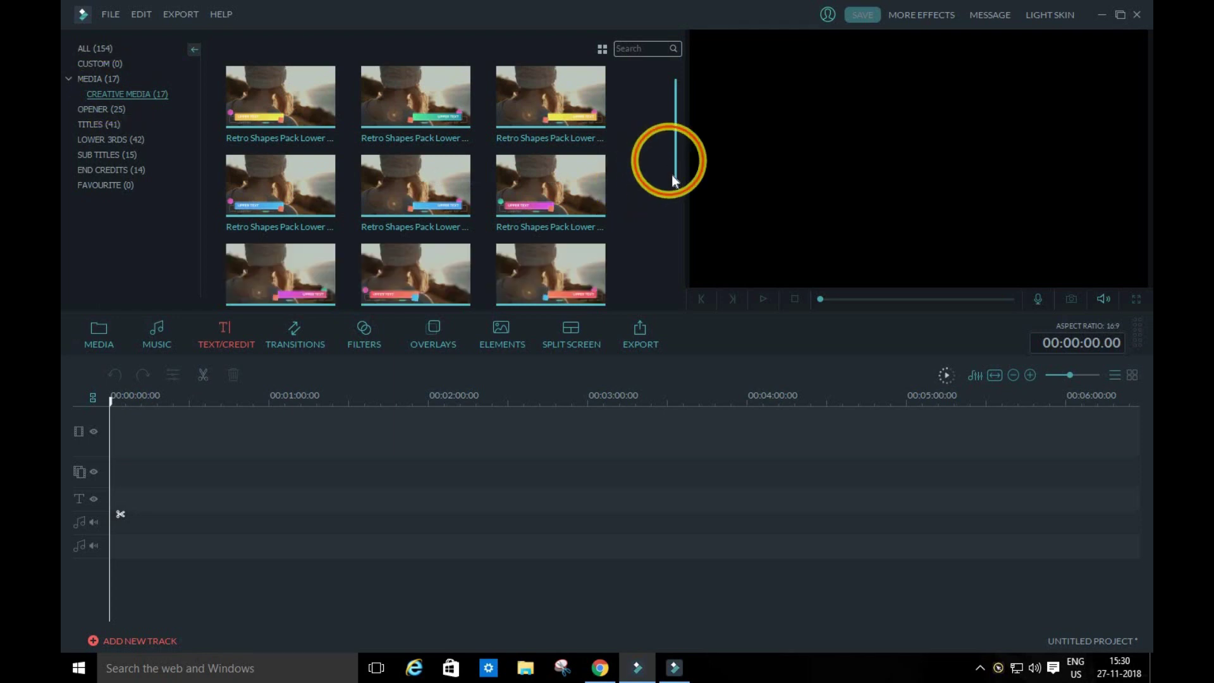
drag(674, 132, 672, 225)
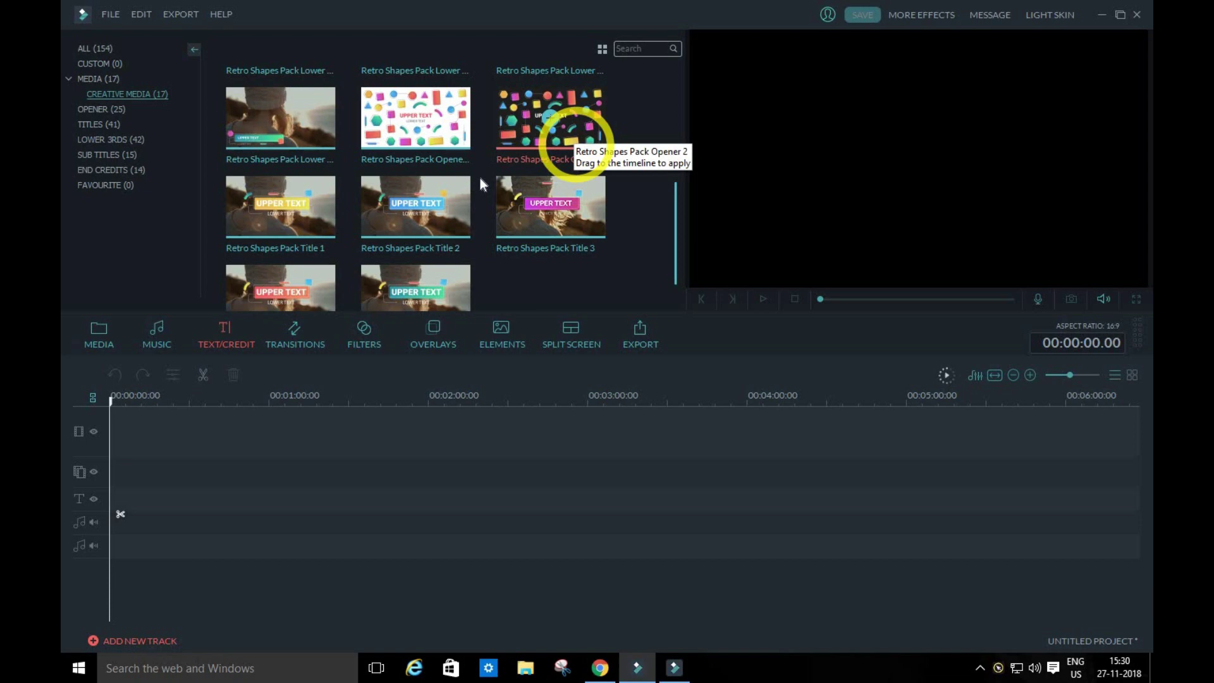
- Return to the Media category and browse the Titles templates
click(91, 79)
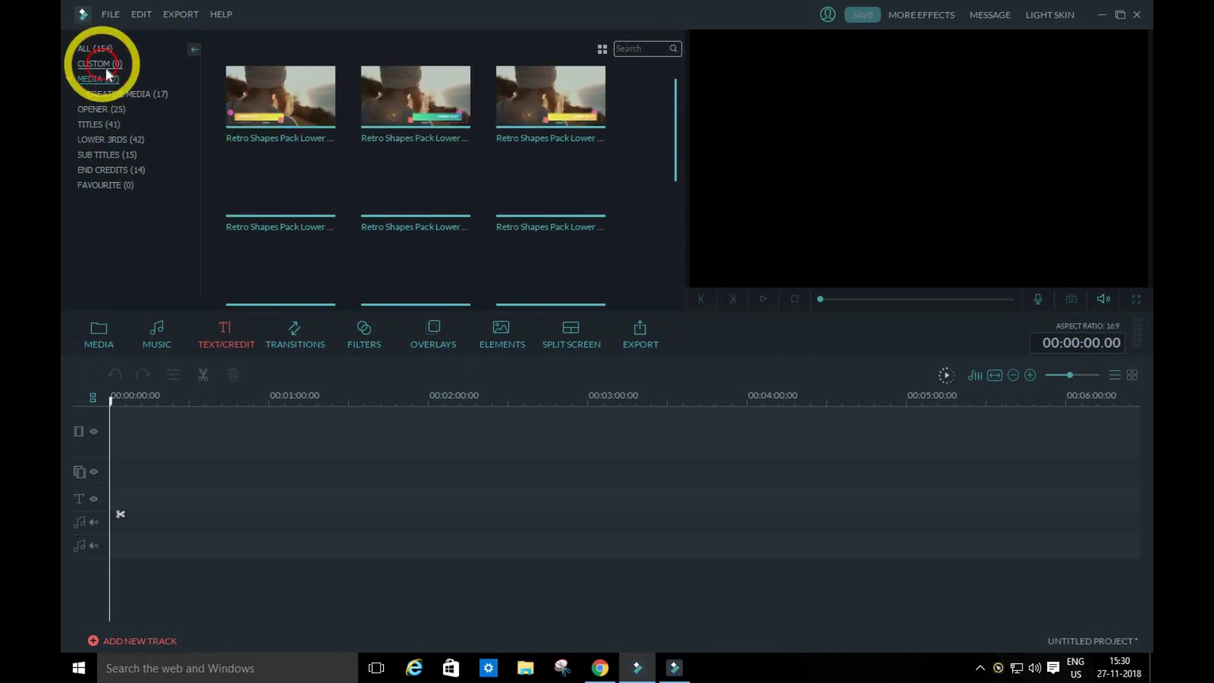
click(99, 125)
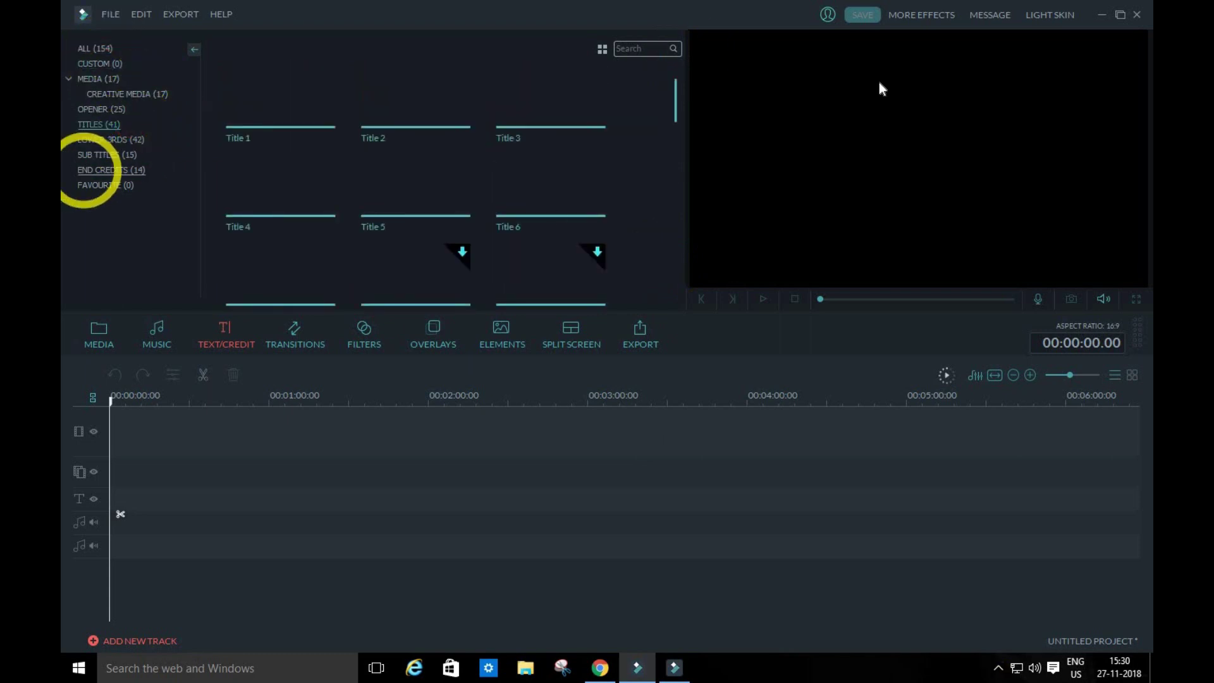
- Minimize Filmora to reveal the Windows desktop
click(1104, 15)
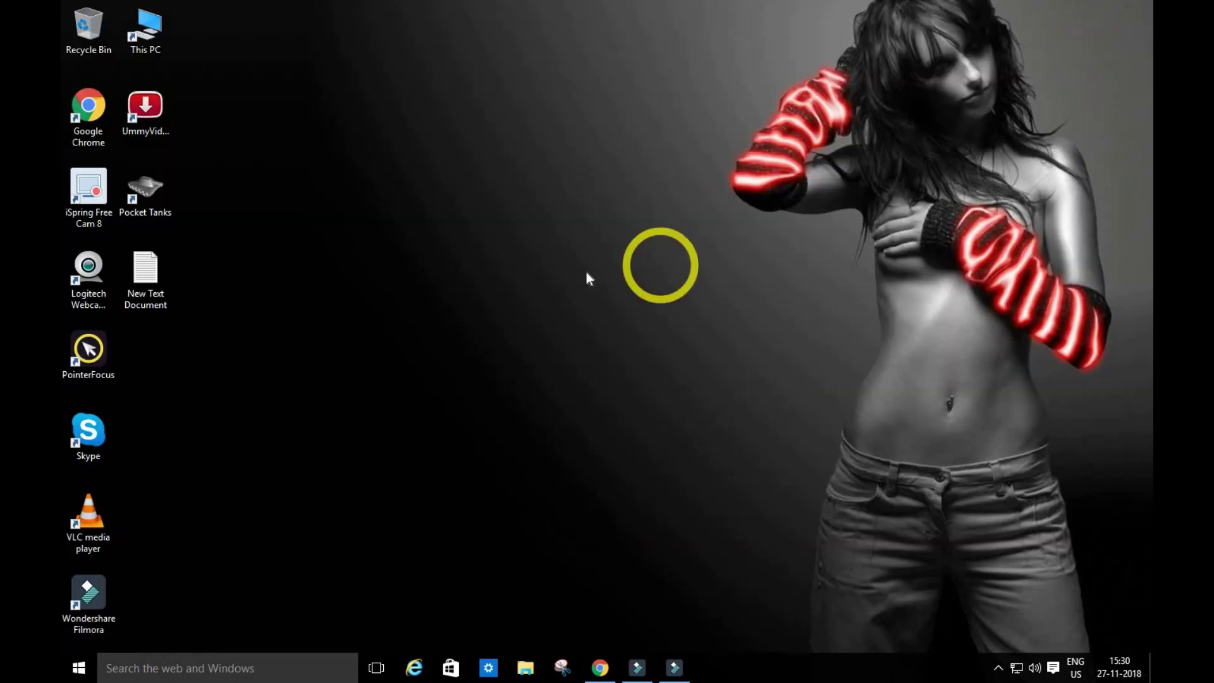